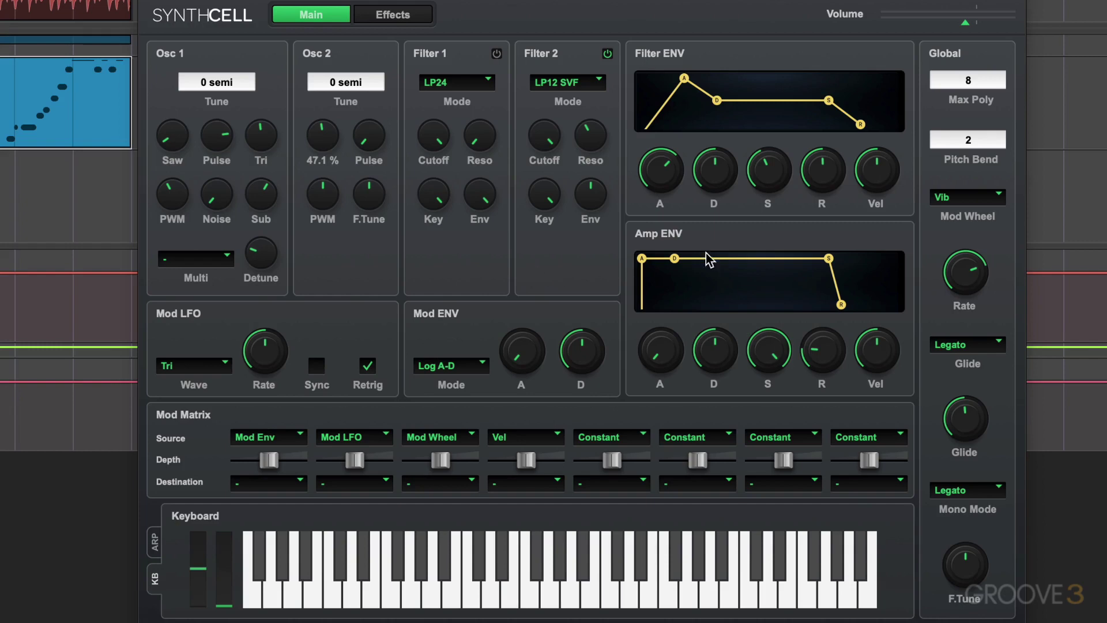
# Drag the Global Max Poly field down, then back up to read 16 voices
pyautogui.moveTo(971, 82); pyautogui.dragTo(962, 196)
pyautogui.moveTo(984, 24)
pyautogui.mouseDown()
pyautogui.moveTo(984, 1)
pyautogui.moveTo(975, 29)
pyautogui.mouseUp()
# Raise Osc 1 saw and triangle (72.1 %), cut Osc 1 pulse, raise Osc 2 pulse and width (63.0 %)
pyautogui.moveTo(169, 140); pyautogui.dragTo(181, 26)
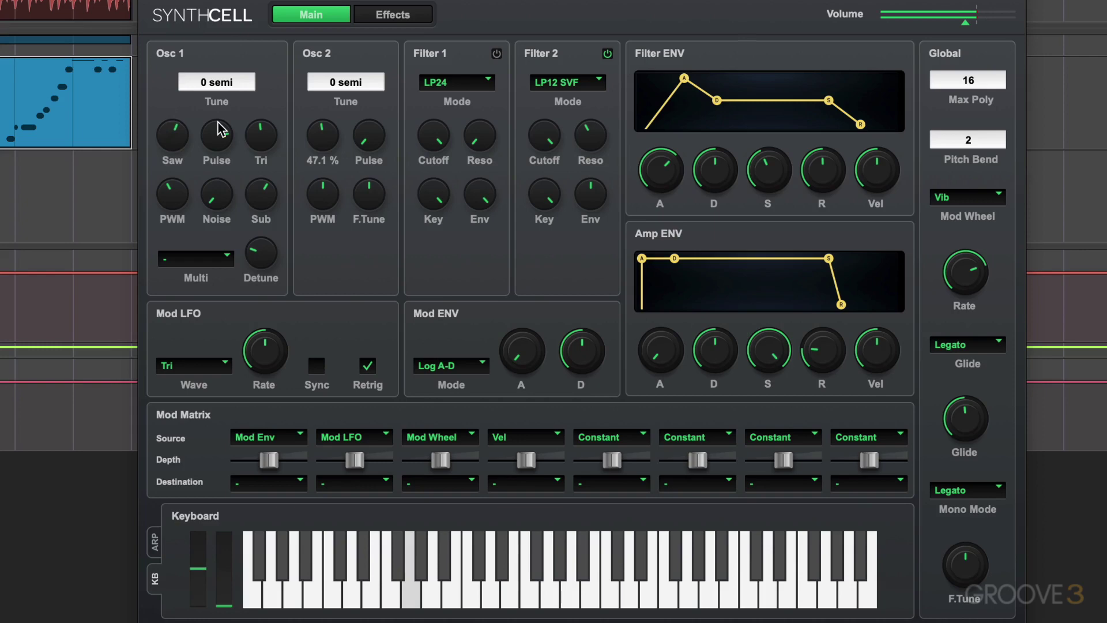
pyautogui.moveTo(222, 140); pyautogui.dragTo(213, 274)
pyautogui.moveTo(260, 139); pyautogui.dragTo(271, 74)
pyautogui.moveTo(364, 117); pyautogui.dragTo(375, 3)
pyautogui.moveTo(333, 199); pyautogui.dragTo(181, 76)
# Raise Osc 1 pulse width, lower Osc 1 sub and noise, and turn down Osc 2 saw
pyautogui.moveTo(172, 194); pyautogui.dragTo(174, 137)
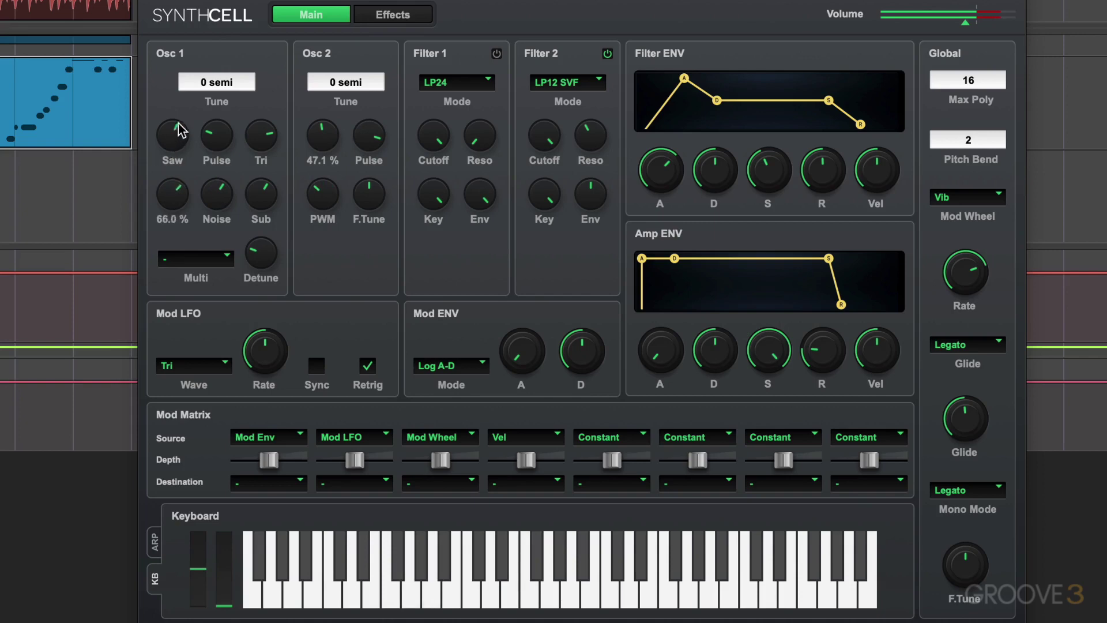
pyautogui.moveTo(254, 195); pyautogui.dragTo(254, 227)
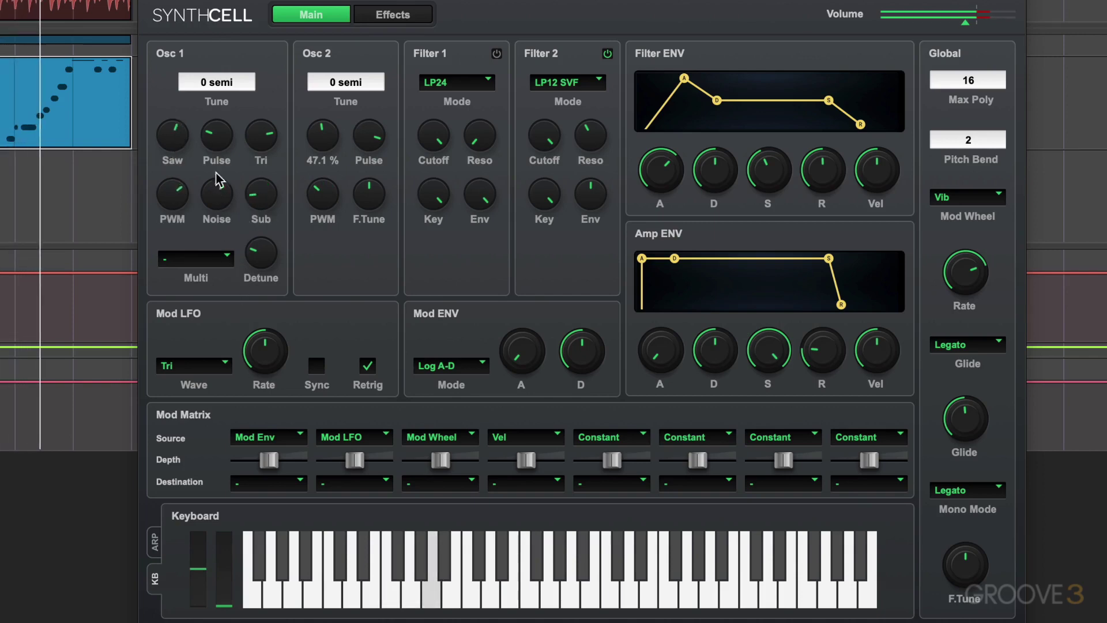
pyautogui.moveTo(217, 194); pyautogui.dragTo(222, 132)
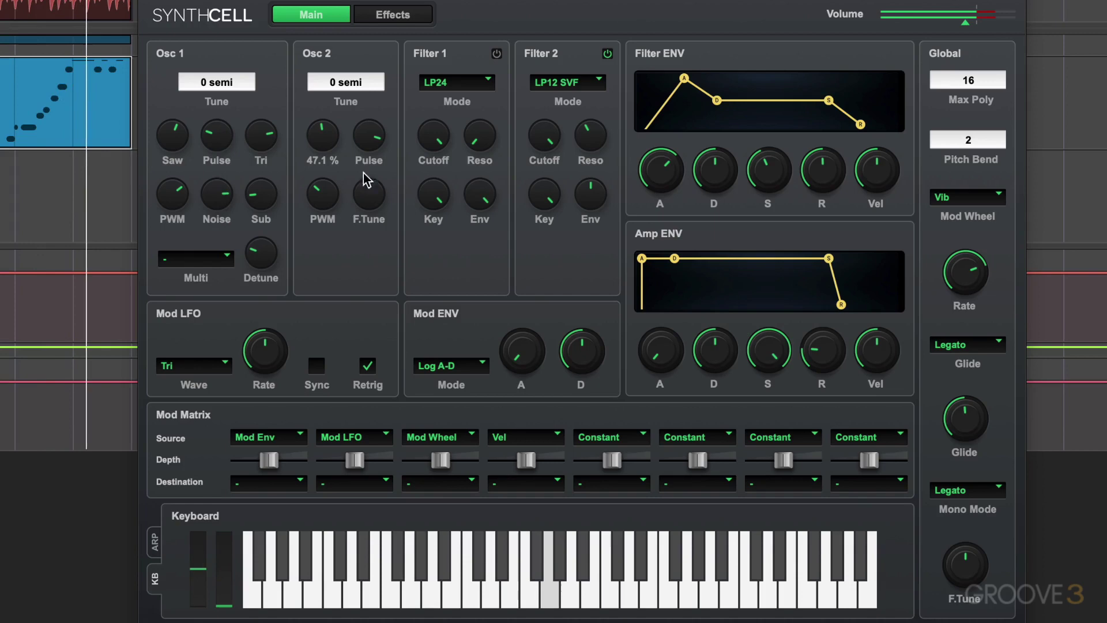
pyautogui.moveTo(372, 133); pyautogui.dragTo(345, 202)
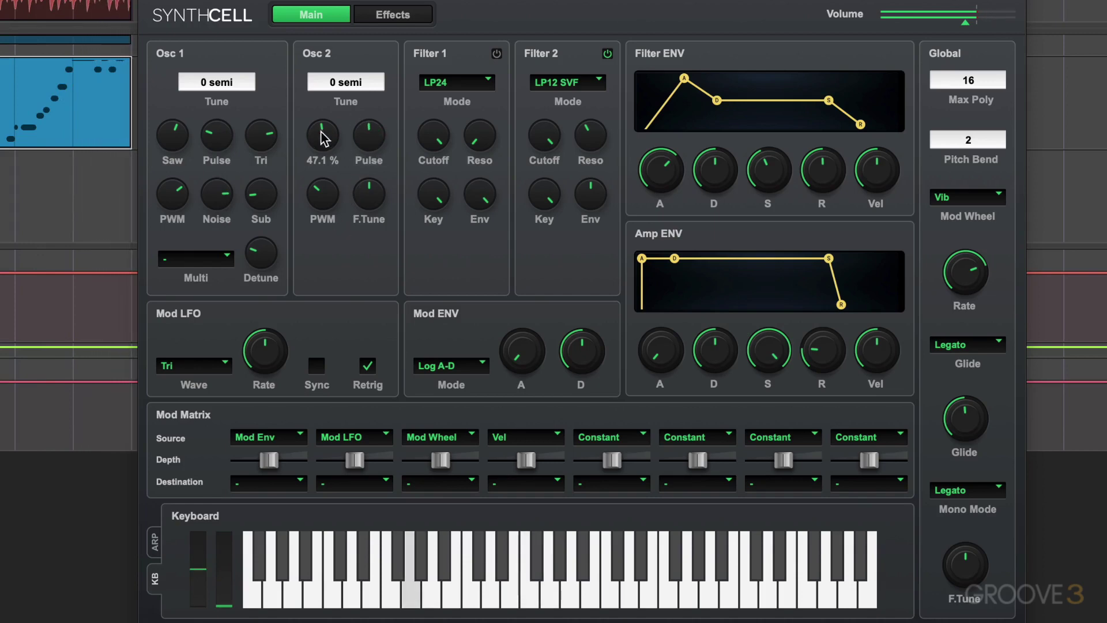
pyautogui.moveTo(323, 134); pyautogui.dragTo(375, 121)
pyautogui.moveTo(234, 181); pyautogui.dragTo(174, 330)
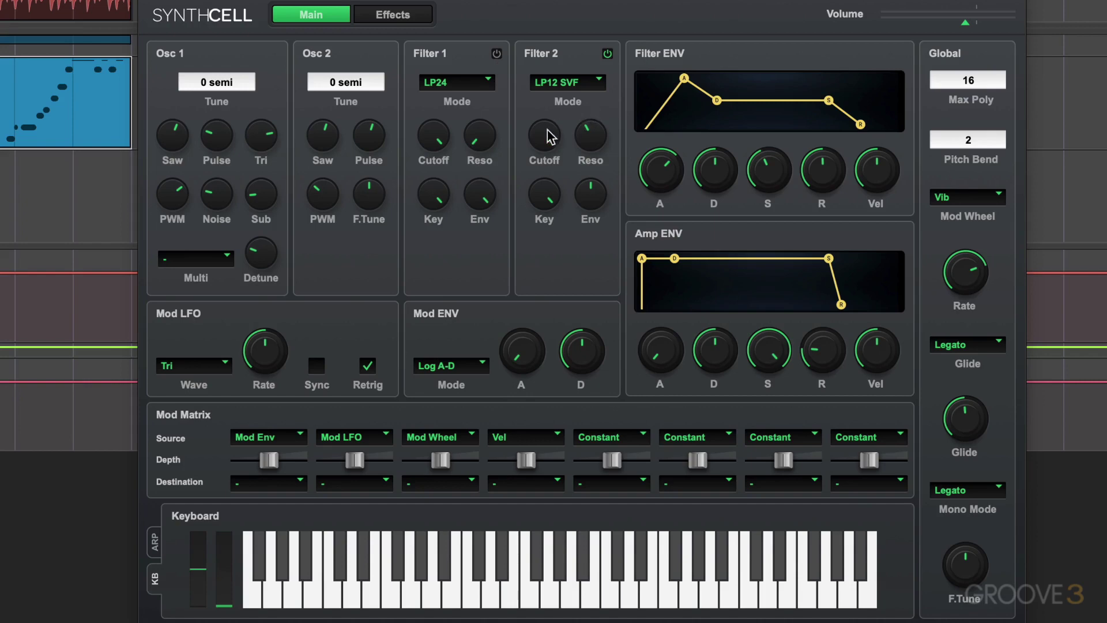
# Open Filter 2 to a 1.41 kHz cutoff with higher resonance
pyautogui.moveTo(551, 132); pyautogui.dragTo(507, 284)
pyautogui.moveTo(591, 138); pyautogui.dragTo(593, 61)
pyautogui.moveTo(542, 121); pyautogui.dragTo(529, 52)
pyautogui.moveTo(553, 138); pyautogui.dragTo(518, 128)
# Give Filter 2 a negative envelope amount and shorten the filter envelope attack
pyautogui.moveTo(590, 190)
pyautogui.moveTo(478, 204)
pyautogui.moveTo(598, 198); pyautogui.dragTo(578, 225)
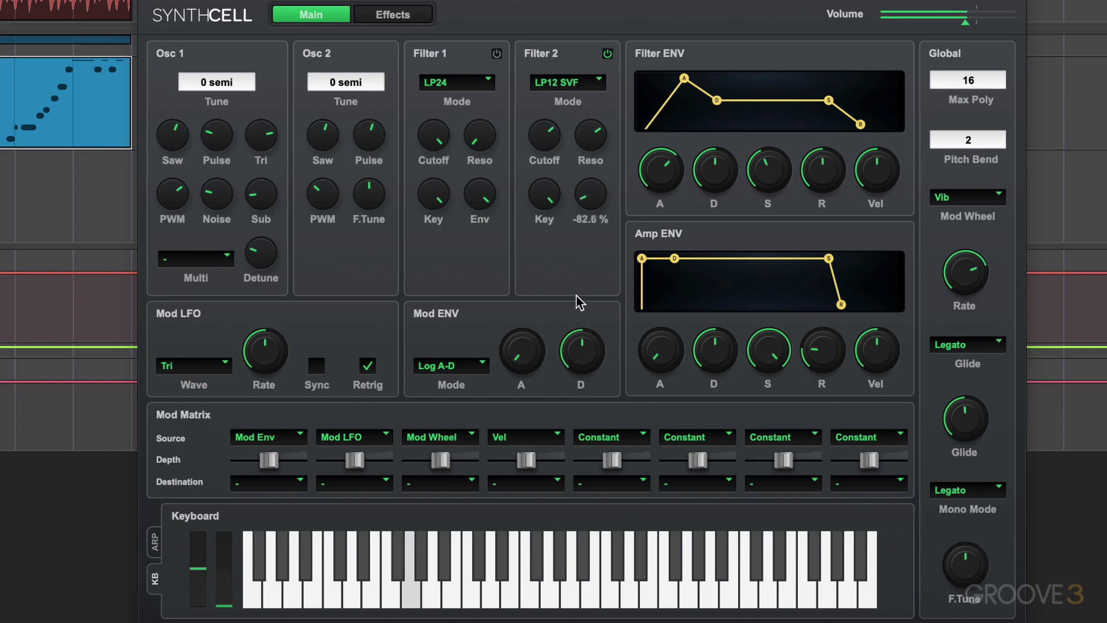
pyautogui.moveTo(577, 295); pyautogui.dragTo(579, 292)
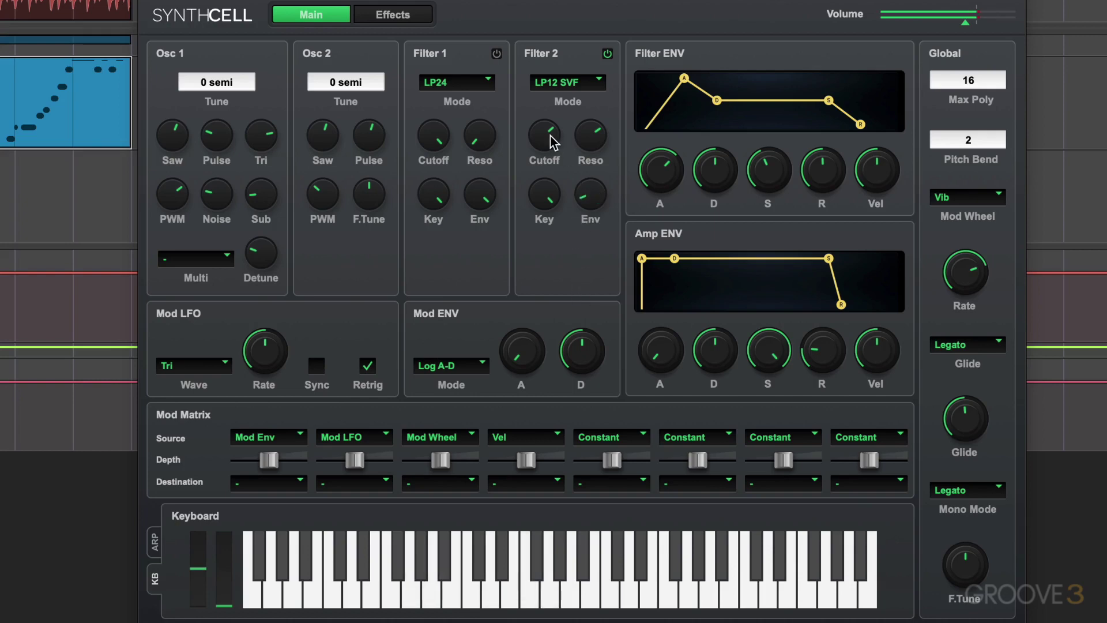
pyautogui.moveTo(586, 194); pyautogui.dragTo(630, 16)
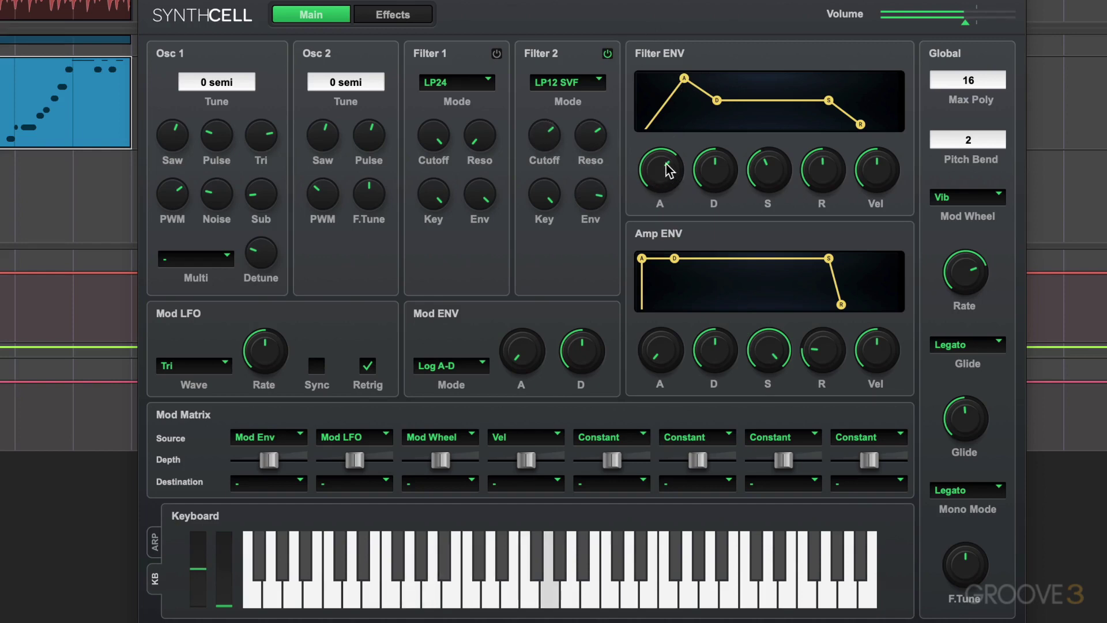
pyautogui.moveTo(662, 168); pyautogui.dragTo(559, 281)
pyautogui.moveTo(592, 200)
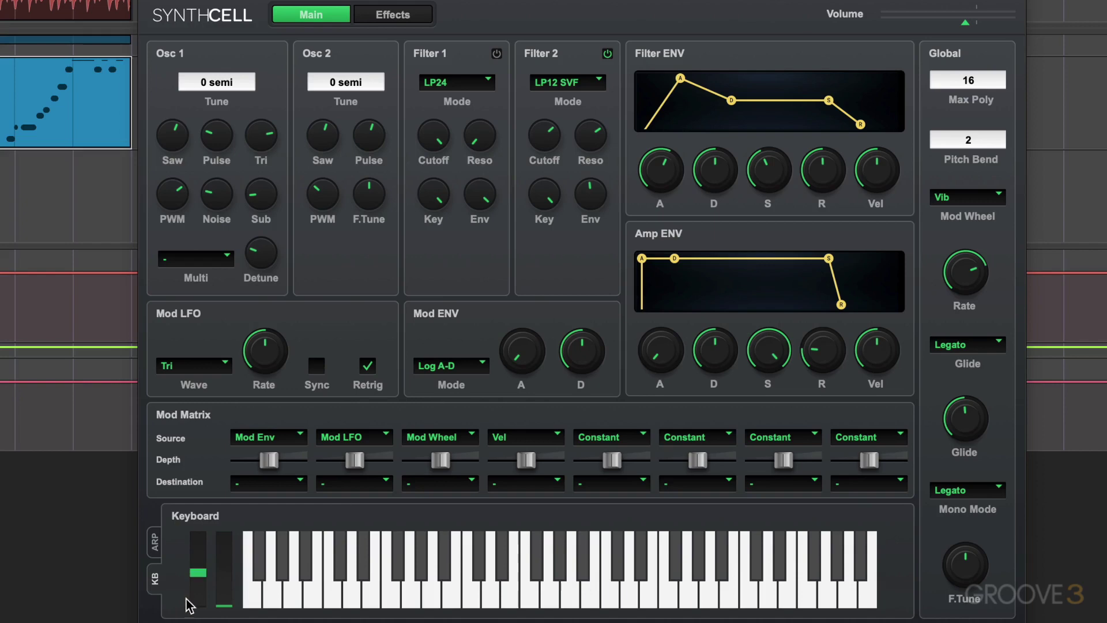
pyautogui.moveTo(200, 572); pyautogui.dragTo(208, 555)
pyautogui.moveTo(230, 605)
pyautogui.mouseDown()
pyautogui.moveTo(225, 539)
pyautogui.moveTo(225, 602)
pyautogui.mouseUp()
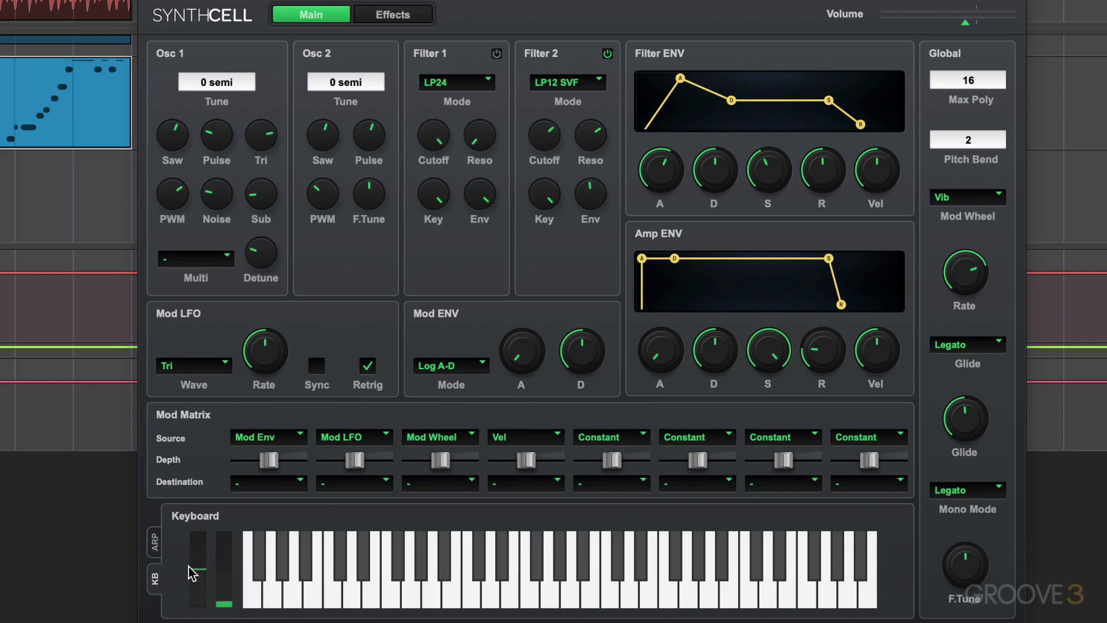
pyautogui.click(155, 544)
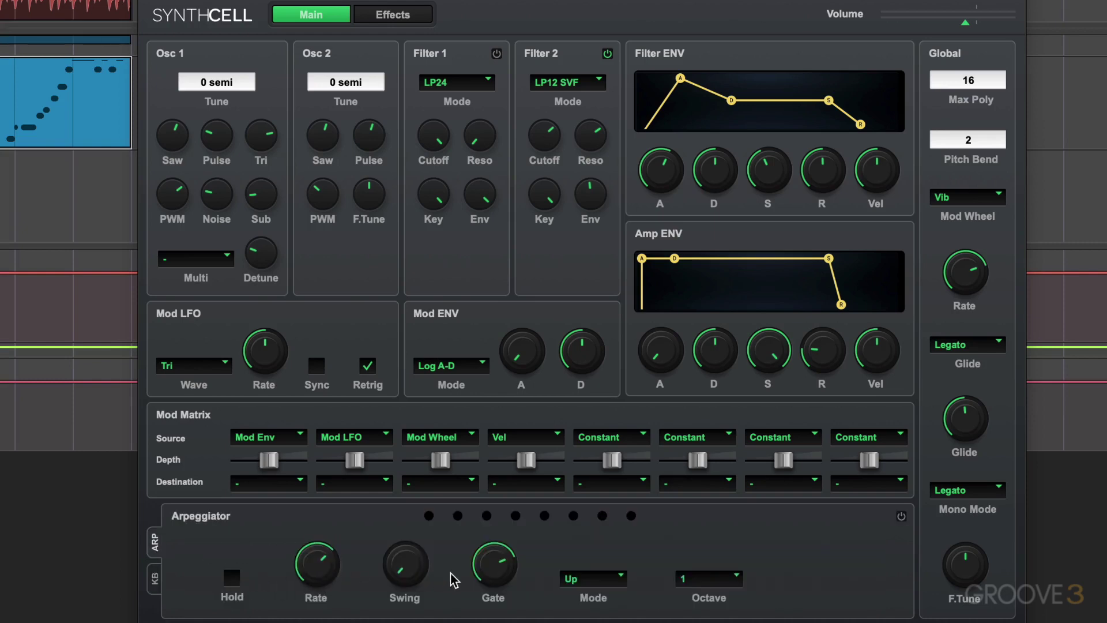
pyautogui.click(596, 584)
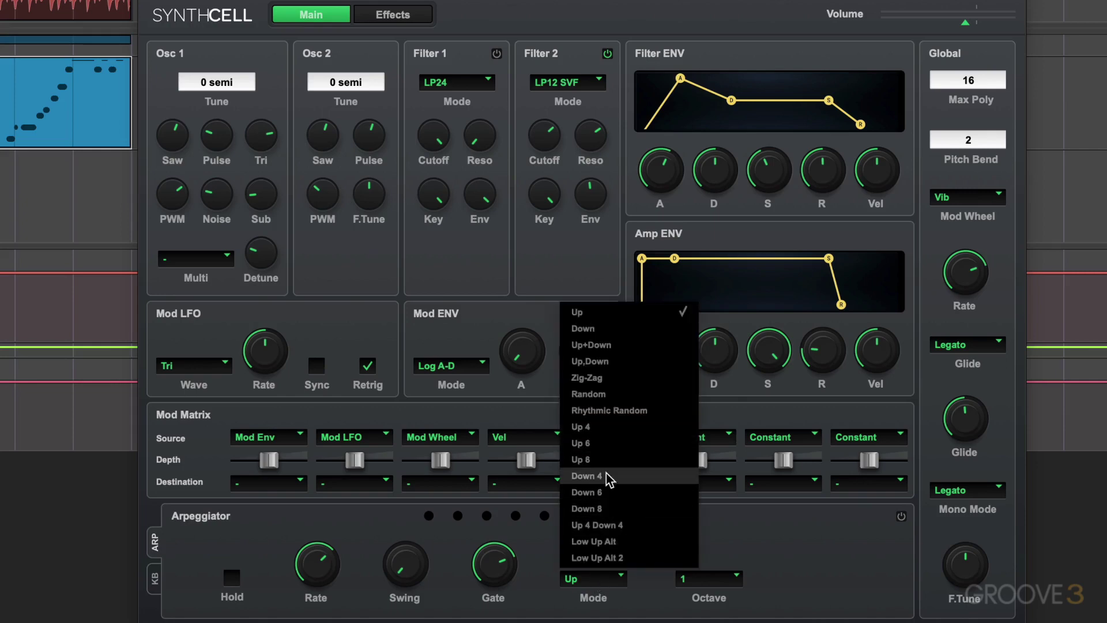
pyautogui.click(792, 542)
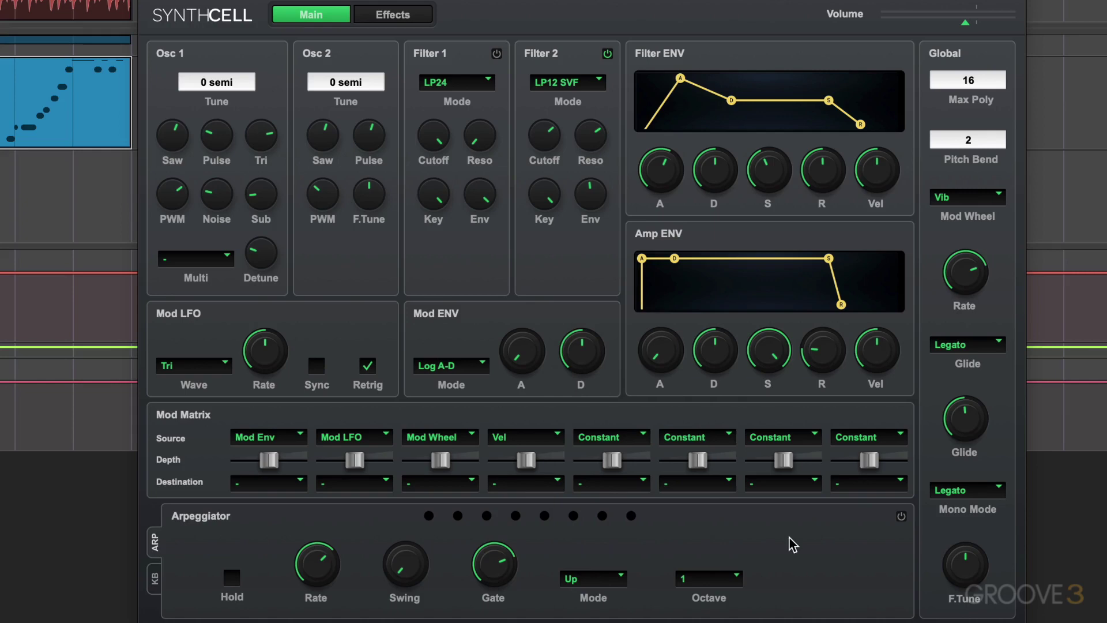
pyautogui.click(155, 580)
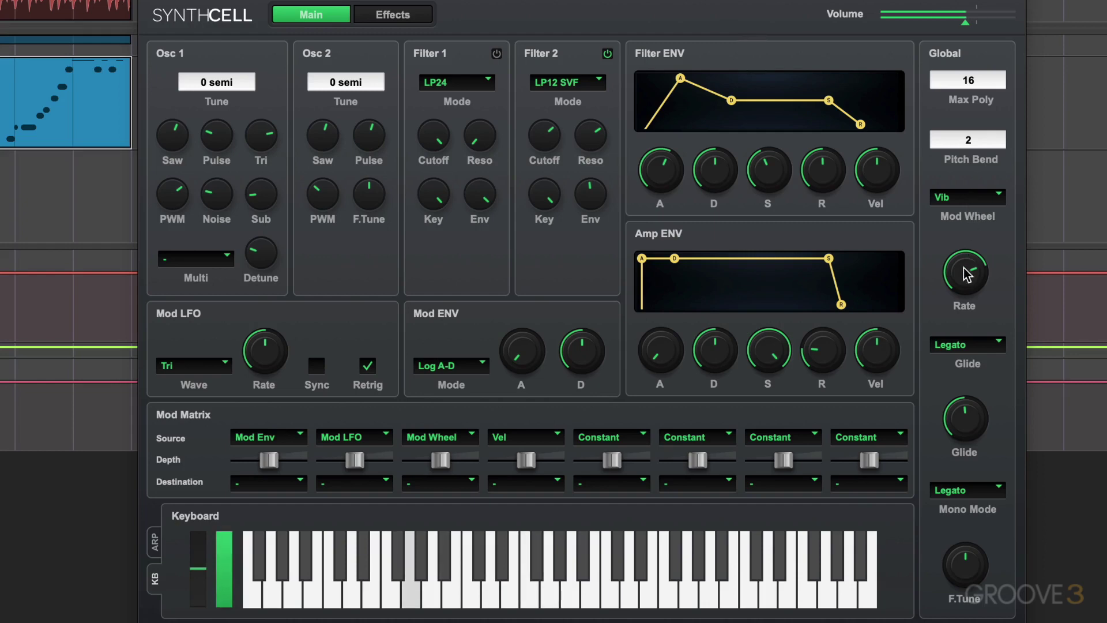
# Try Pan, then settle on Trem as the mod wheel target with its rate at 70.1 %
pyautogui.moveTo(974, 262)
pyautogui.click(988, 199)
pyautogui.click(963, 247)
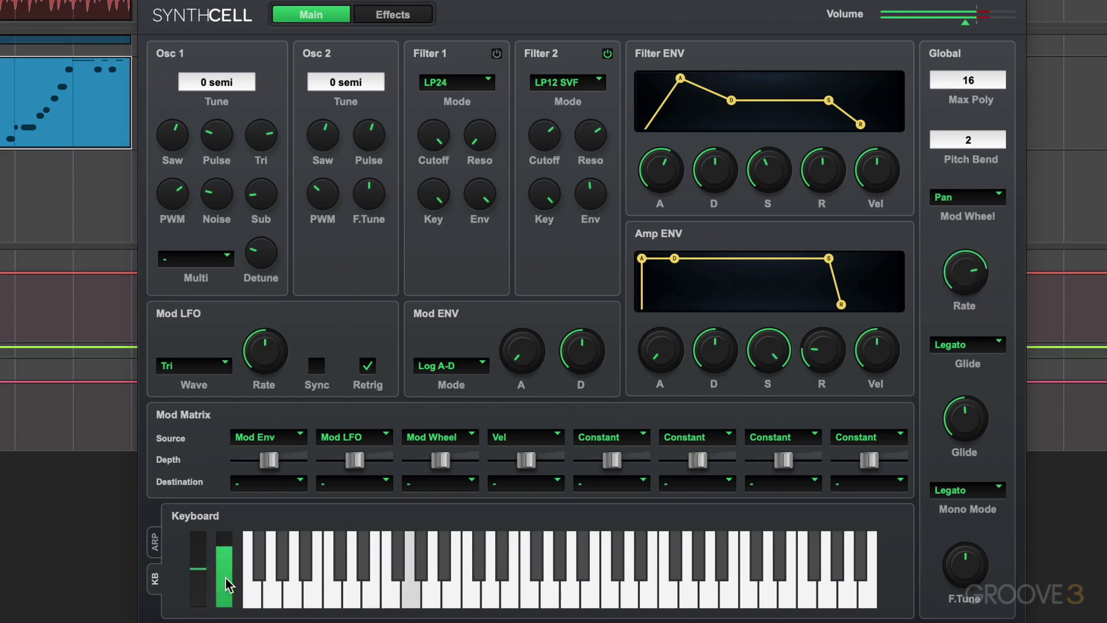
pyautogui.moveTo(966, 271); pyautogui.dragTo(966, 283)
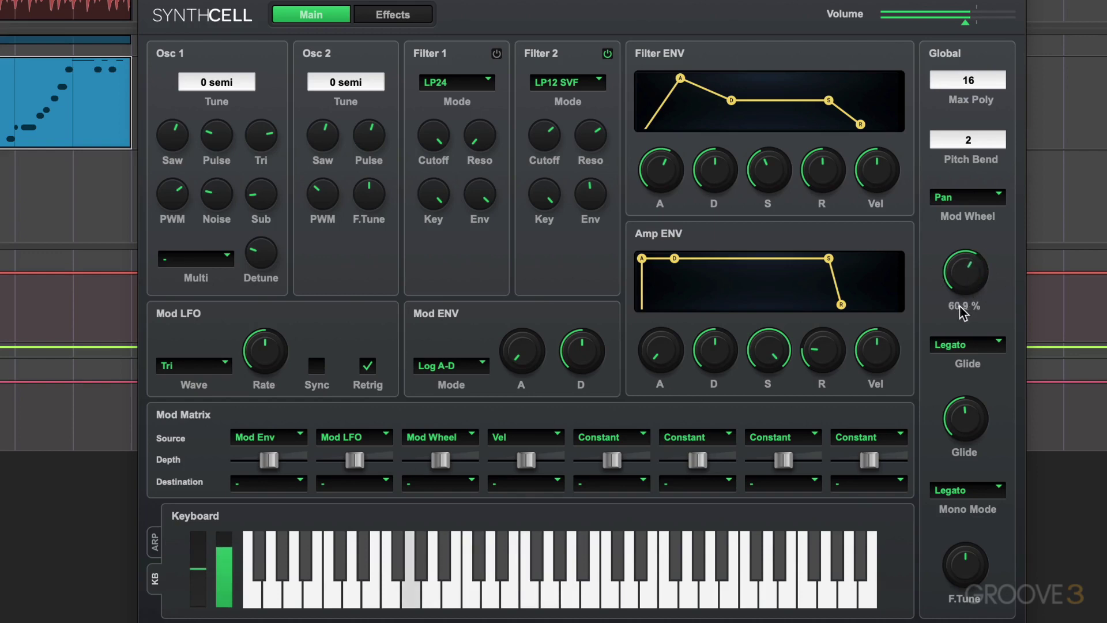
pyautogui.click(974, 198)
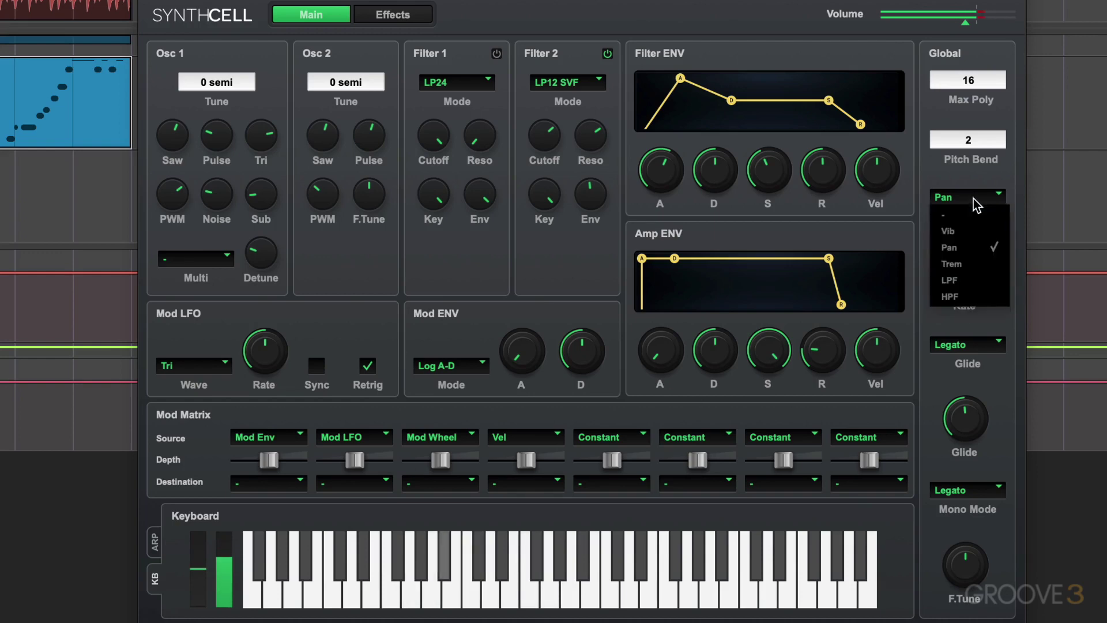
pyautogui.click(962, 264)
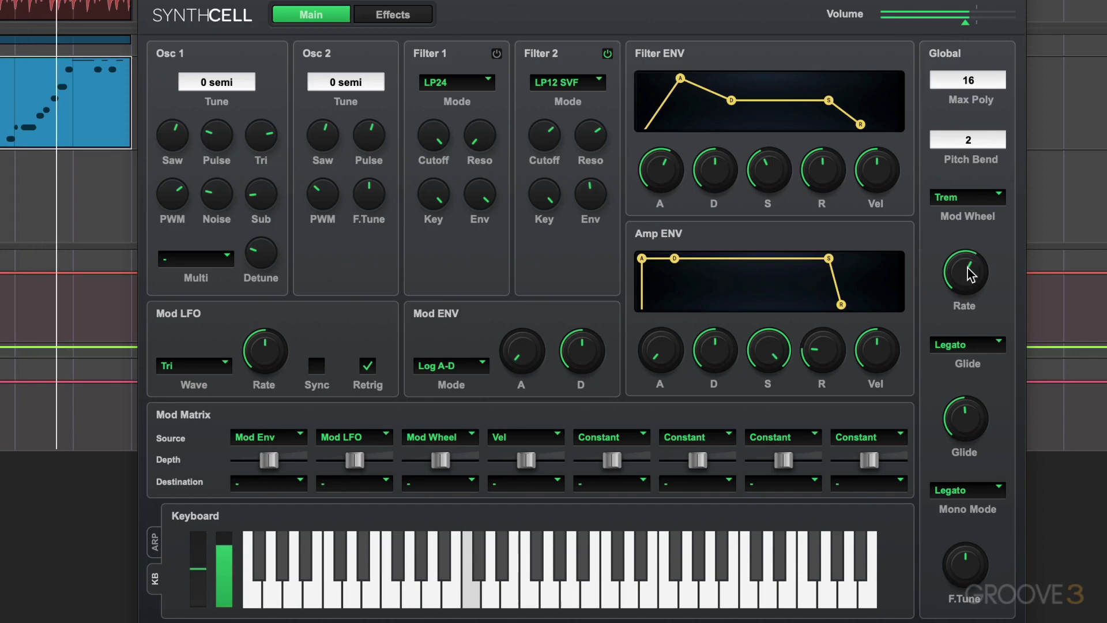
pyautogui.moveTo(968, 267); pyautogui.dragTo(971, 217)
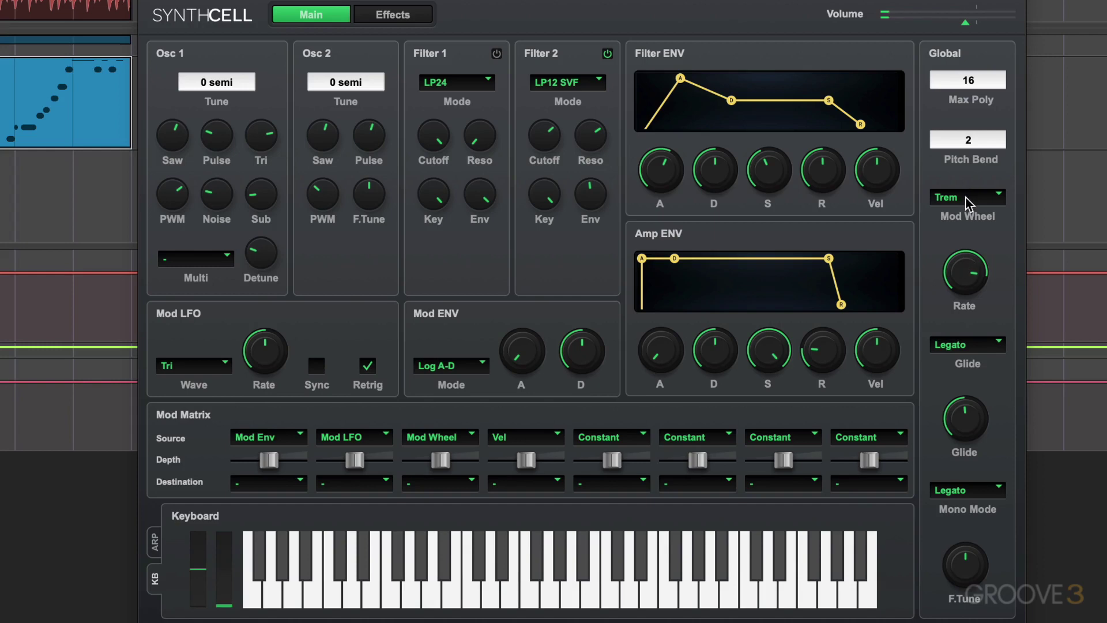
pyautogui.click(967, 197)
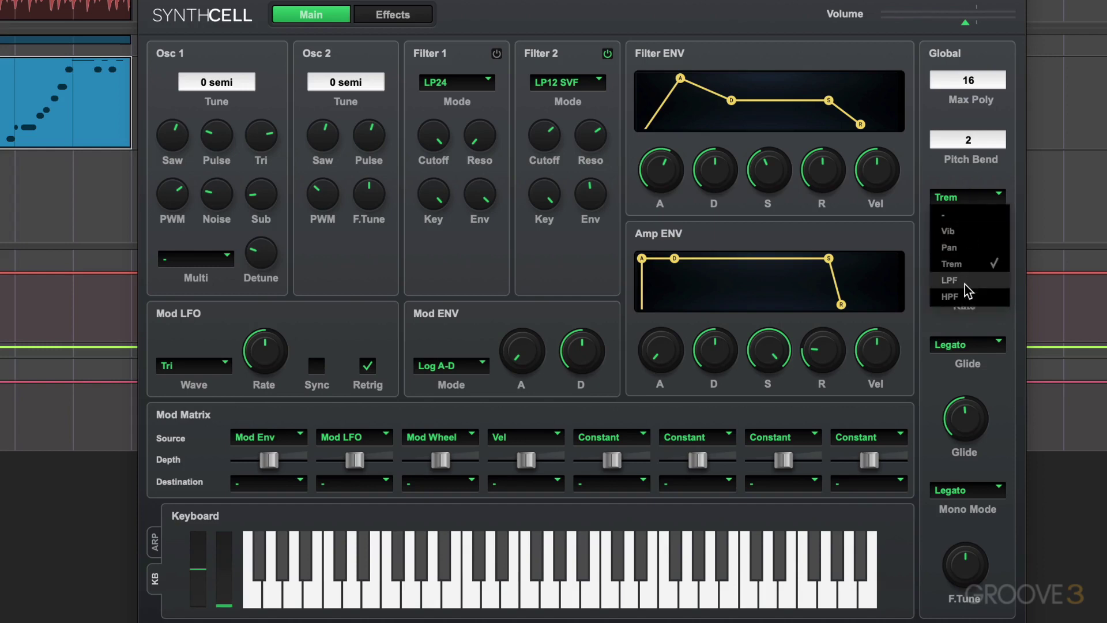
pyautogui.click(950, 334)
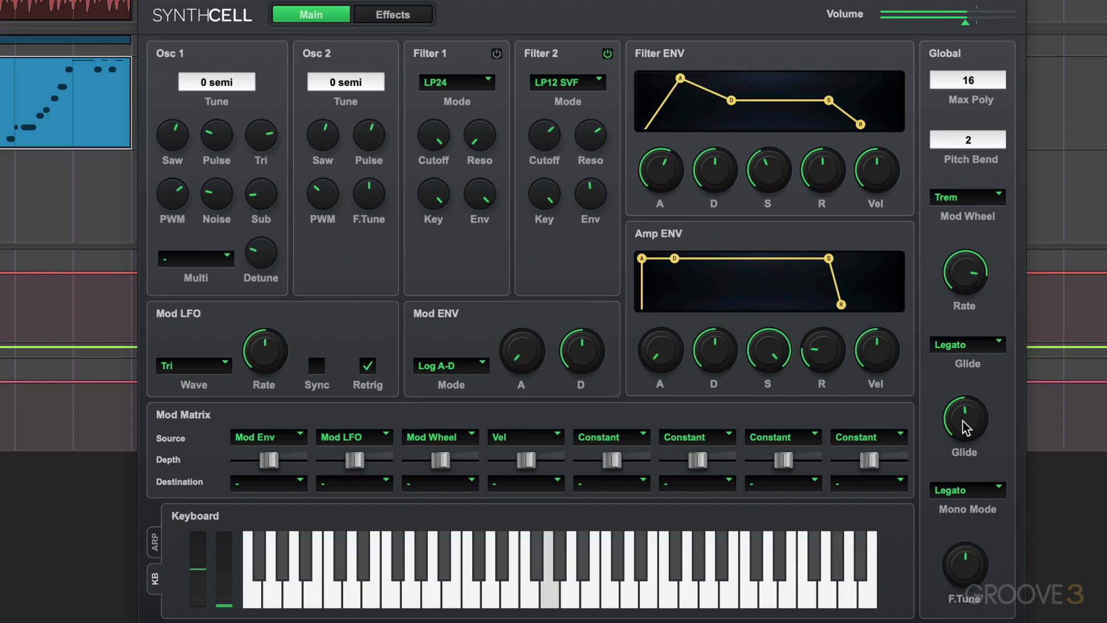
# Set the glide time to 835 ms and keep Legato as the mono mode
pyautogui.moveTo(969, 413); pyautogui.dragTo(957, 548)
pyautogui.moveTo(991, 432); pyautogui.dragTo(962, 293)
pyautogui.moveTo(964, 424); pyautogui.dragTo(964, 382)
pyautogui.moveTo(964, 431); pyautogui.dragTo(947, 462)
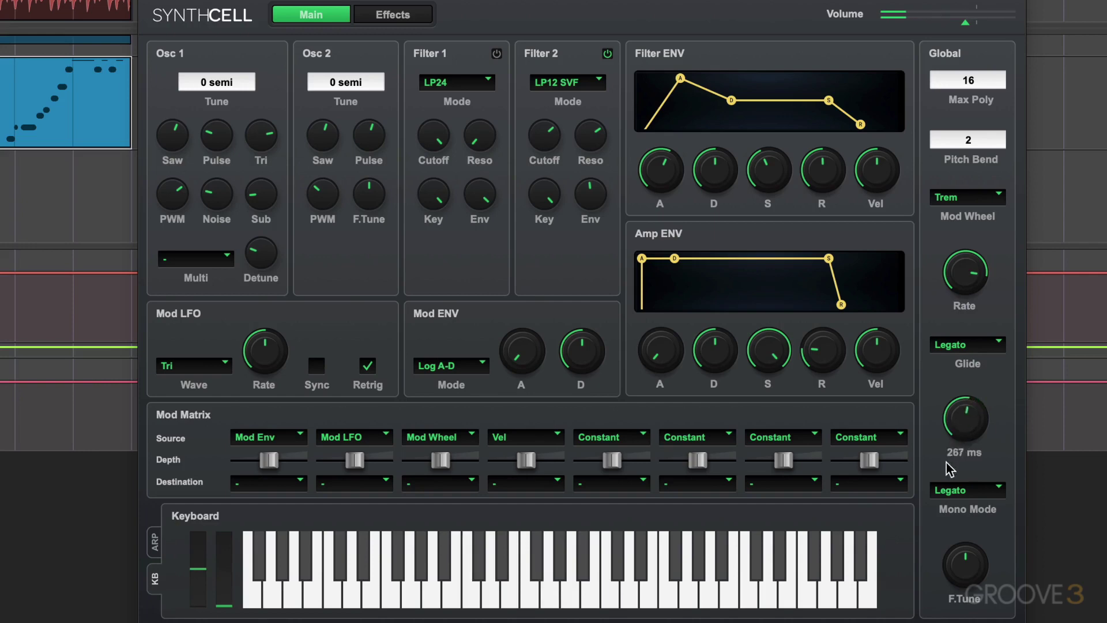
pyautogui.click(975, 492)
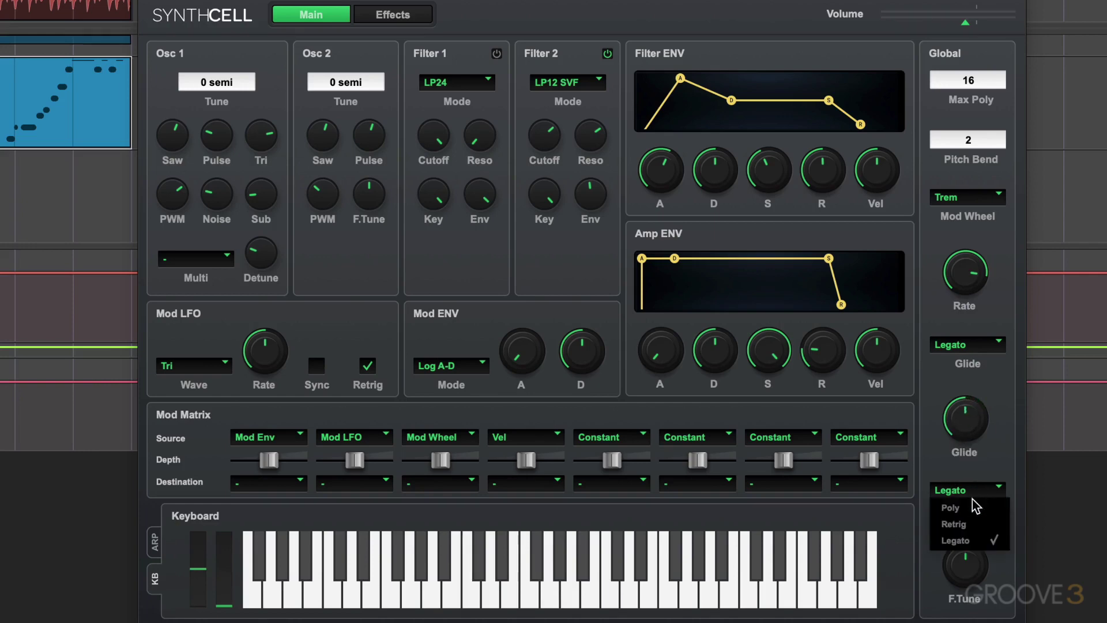
pyautogui.click(951, 466)
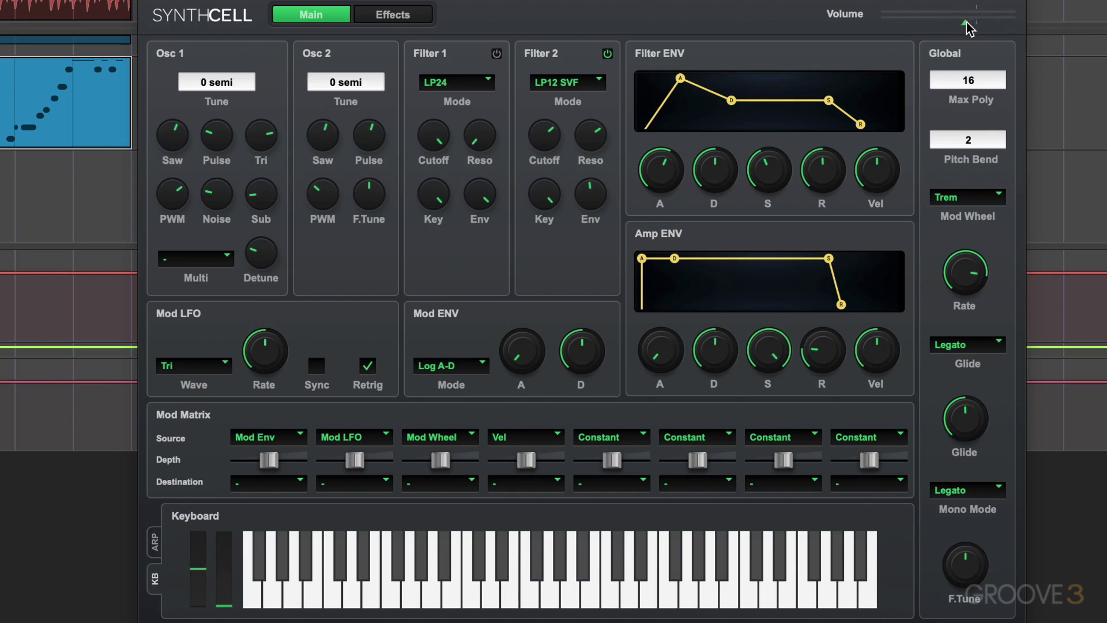
# Lower the master volume slightly, check the Hall reverb mode on the Effects page, and return to Main
pyautogui.moveTo(966, 23); pyautogui.dragTo(962, 23)
pyautogui.click(402, 19)
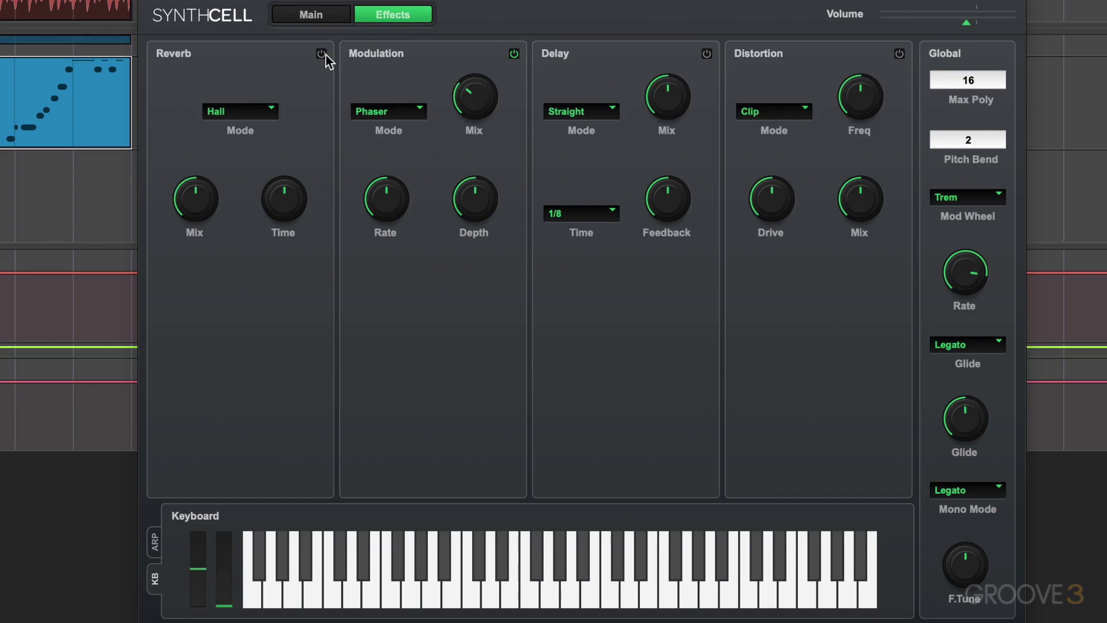
pyautogui.click(258, 111)
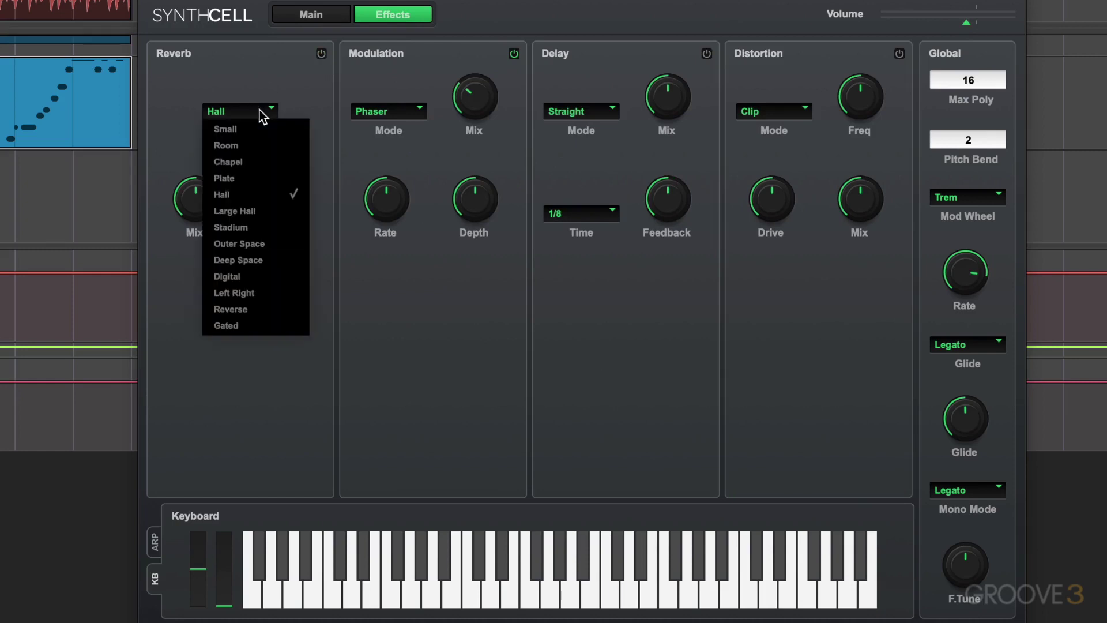
pyautogui.click(266, 82)
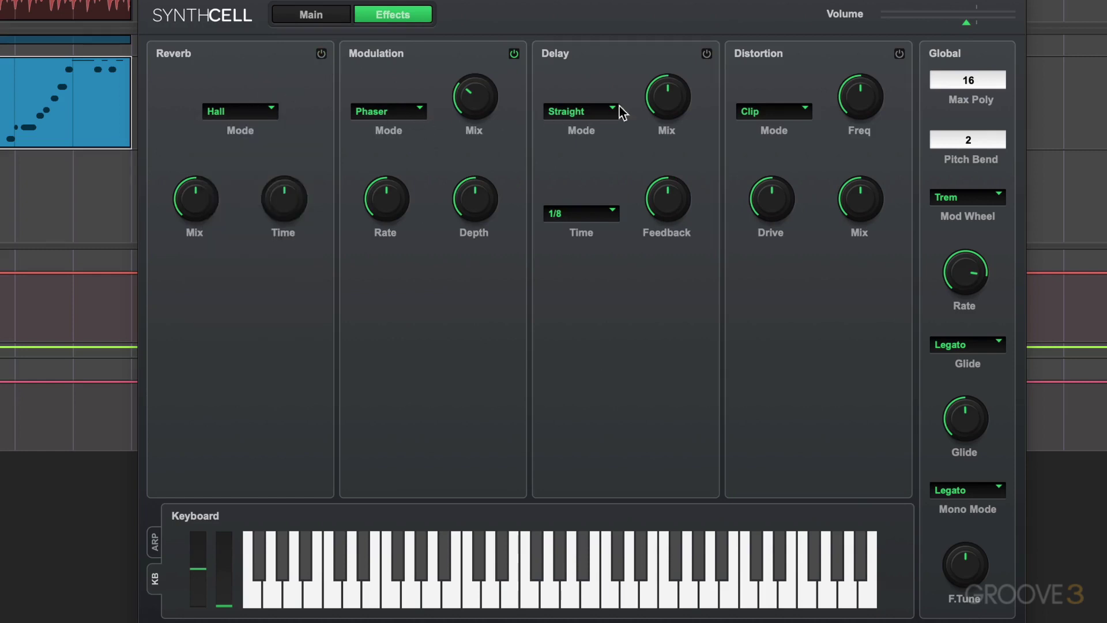
pyautogui.click(312, 17)
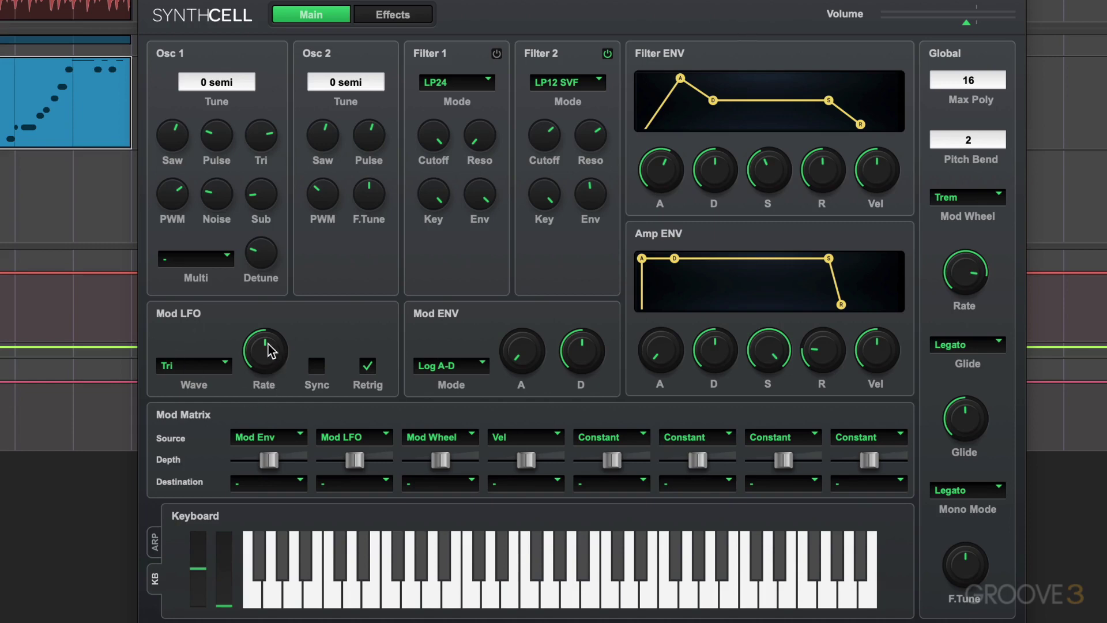
pyautogui.click(213, 365)
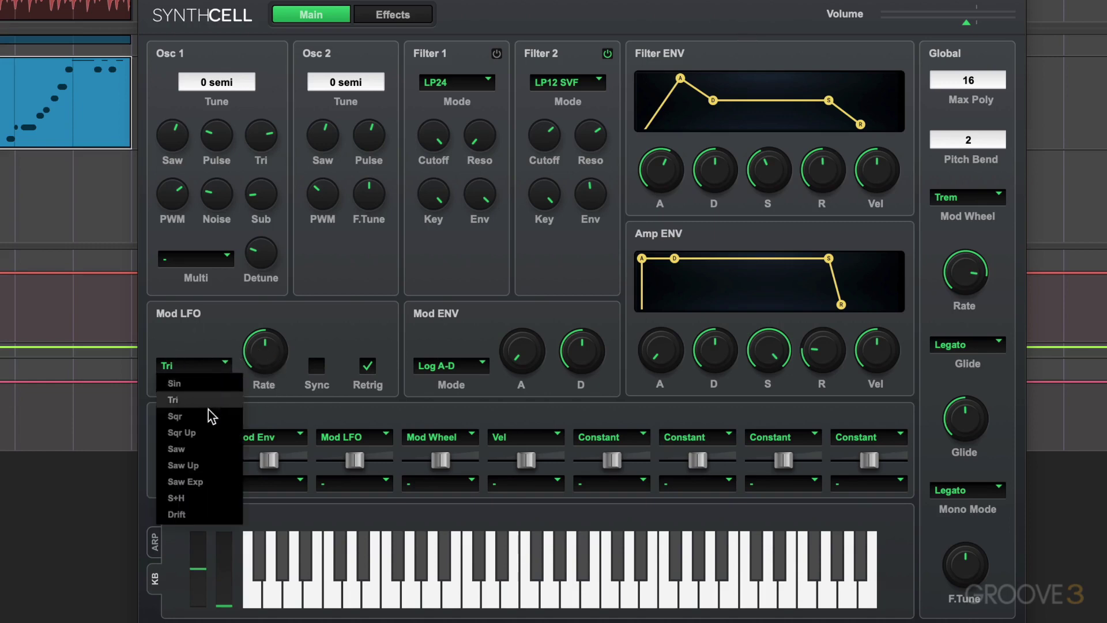
pyautogui.click(221, 314)
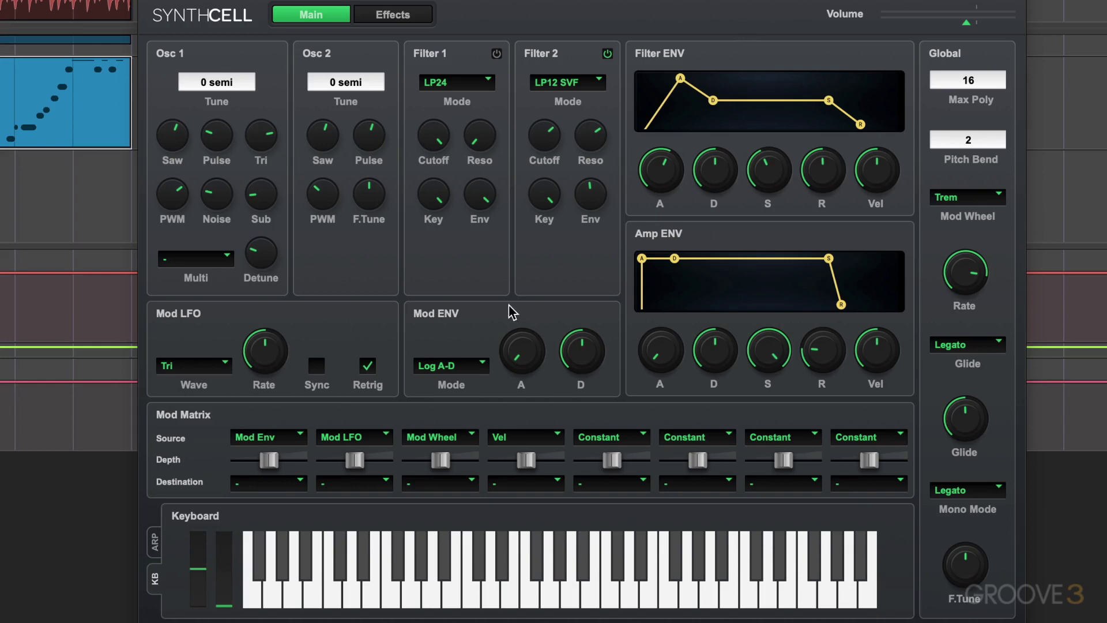
pyautogui.click(477, 370)
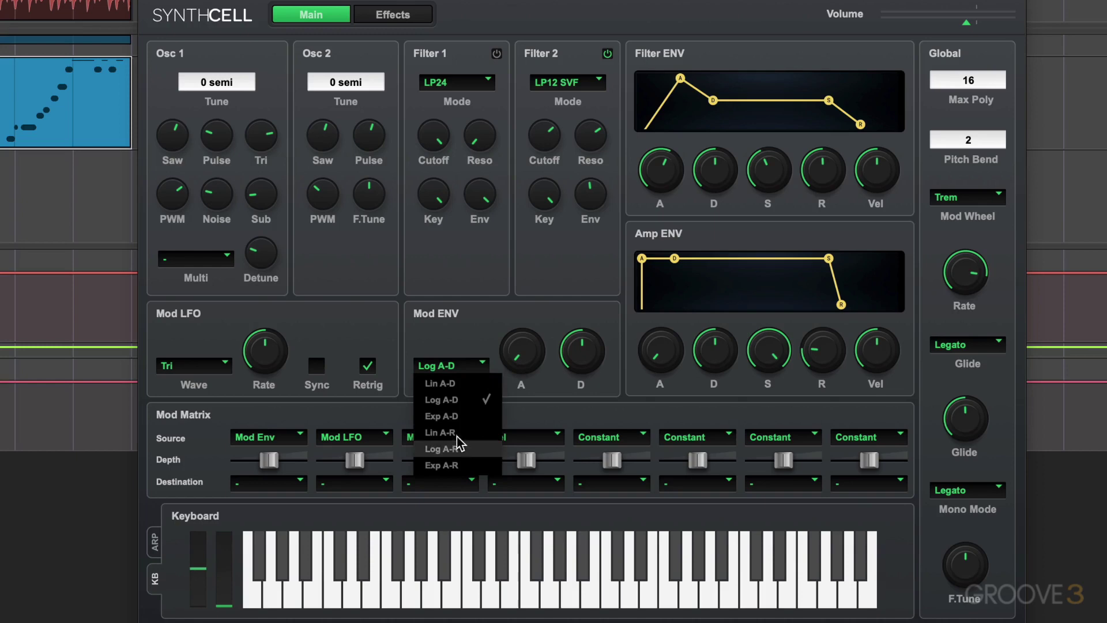
pyautogui.click(483, 321)
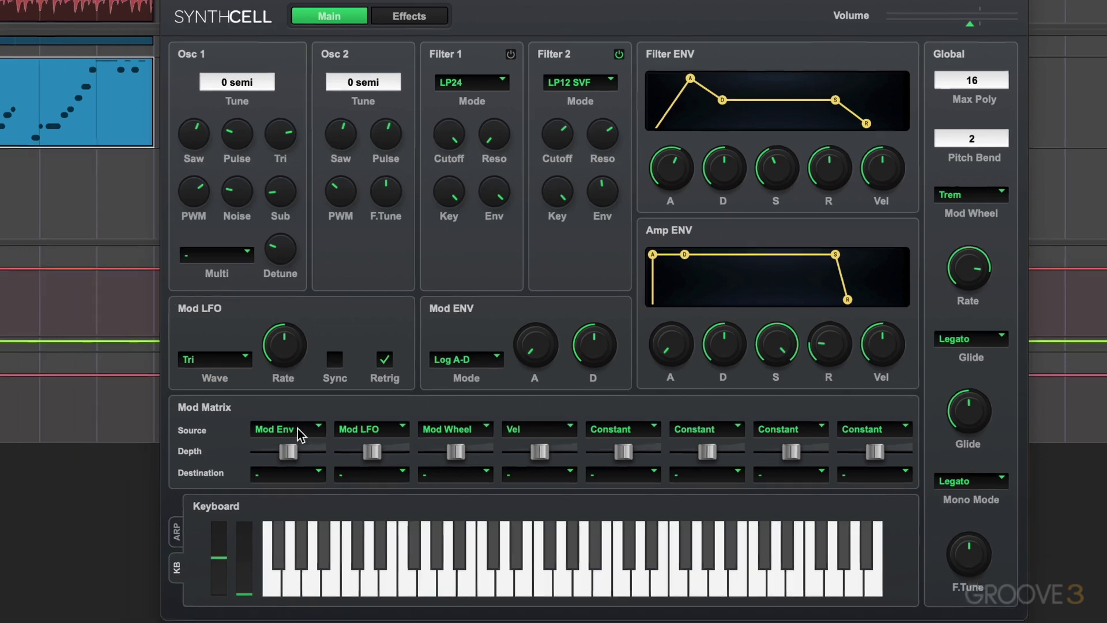
pyautogui.click(280, 437)
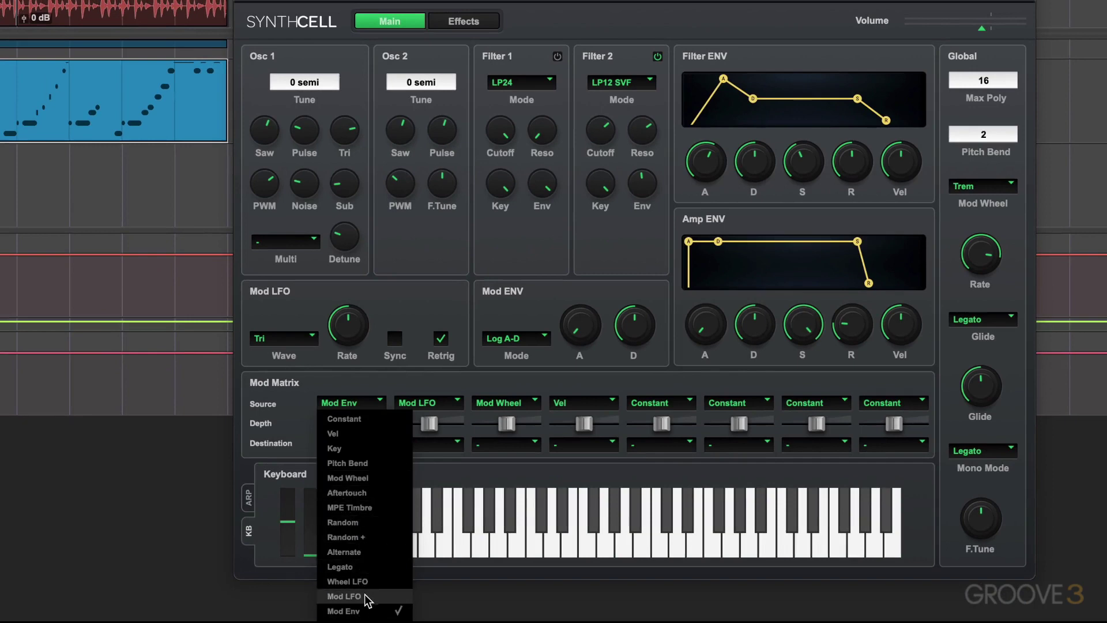
pyautogui.click(467, 403)
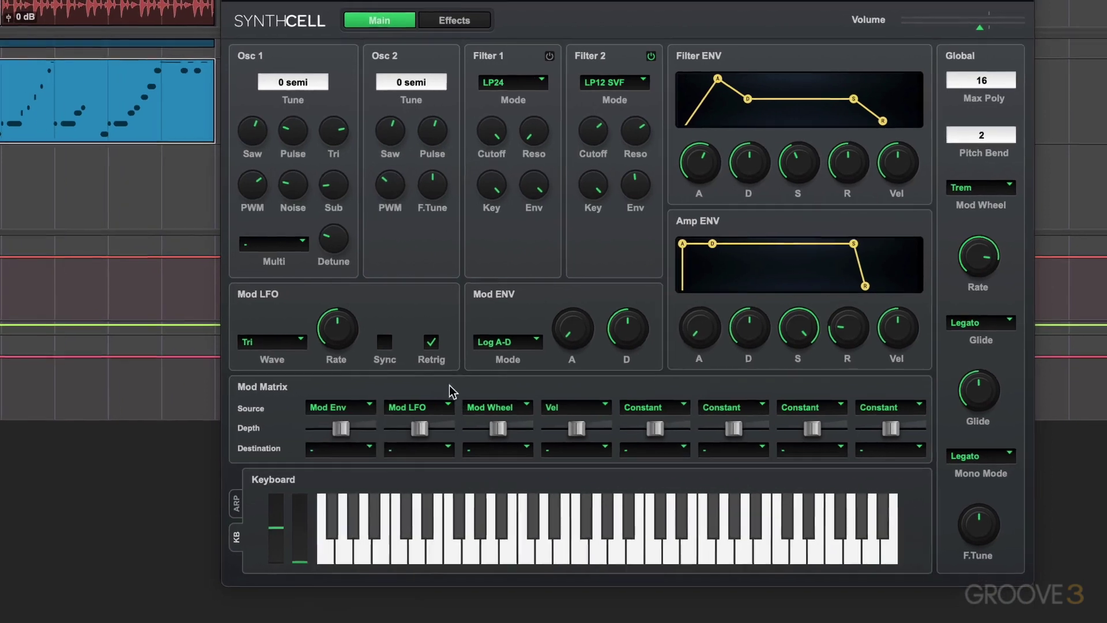
pyautogui.click(356, 448)
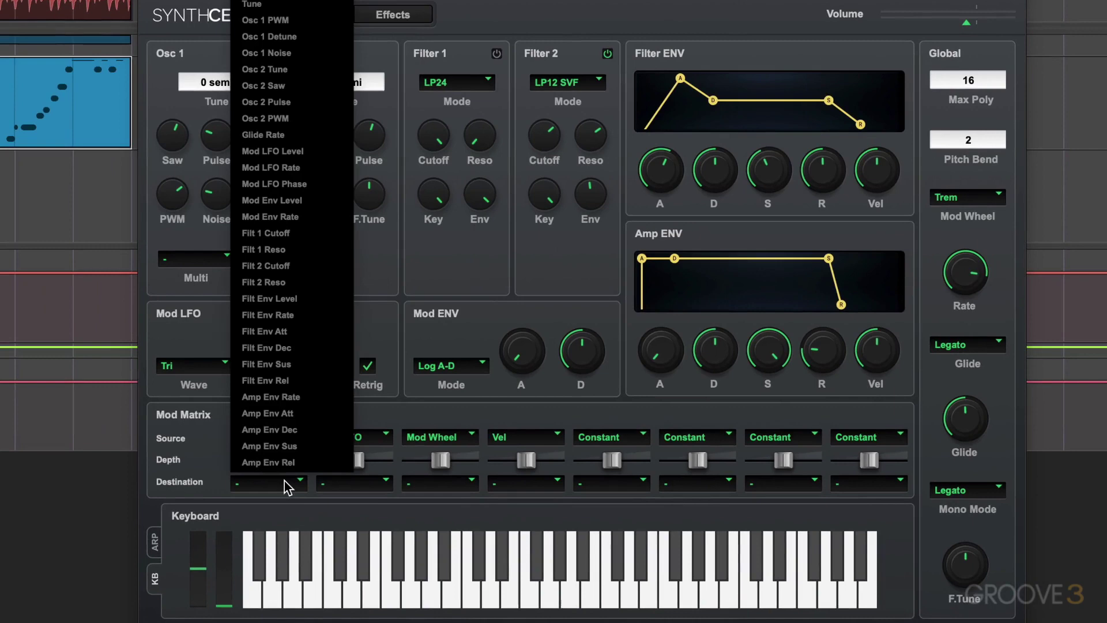
pyautogui.click(488, 404)
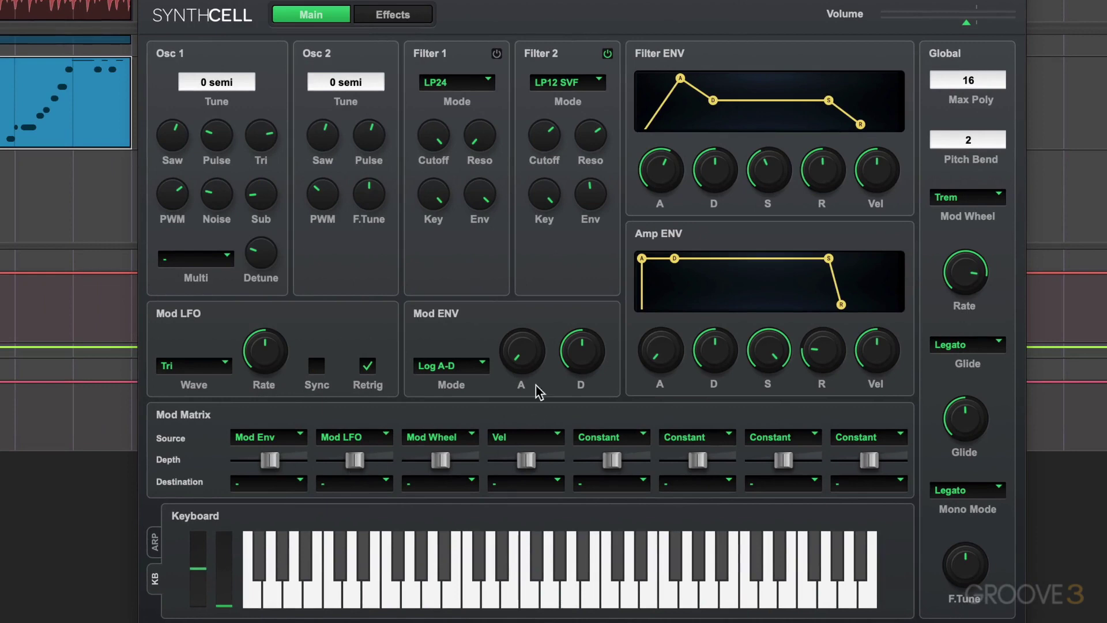
# Learn a MIDI CC for the Mod Env attack knob, then remove that assignment
pyautogui.rightClick(523, 351)
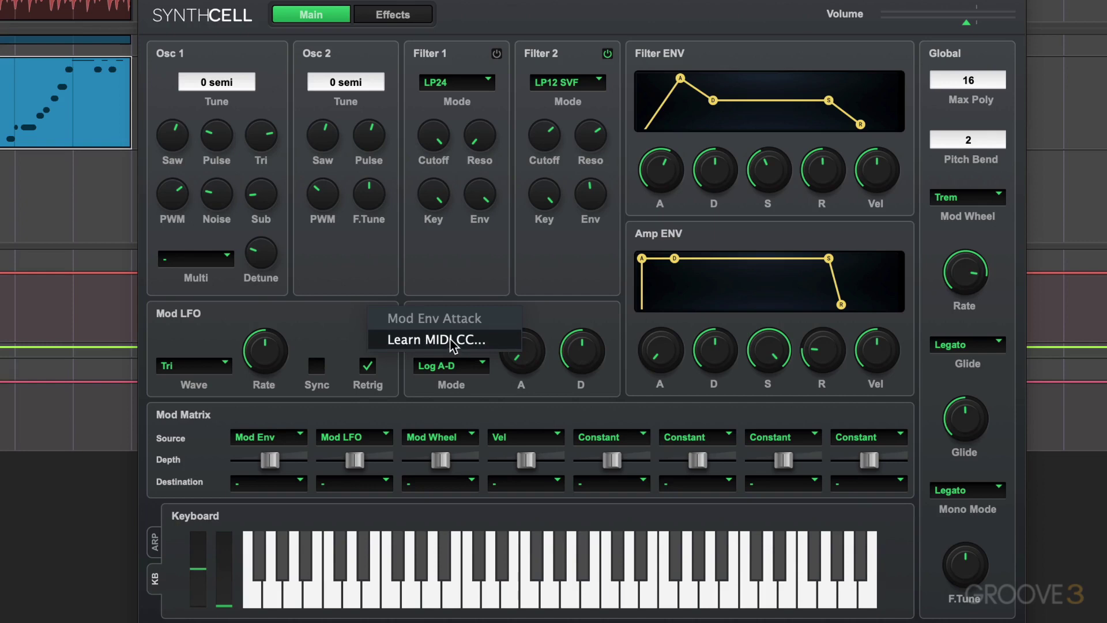
pyautogui.click(450, 341)
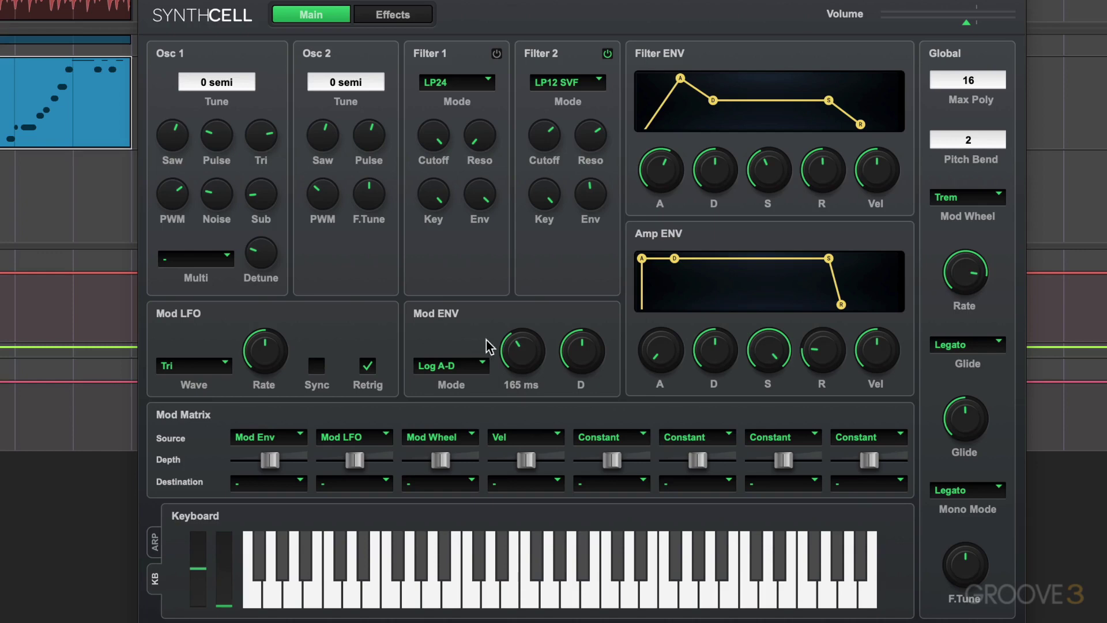
pyautogui.rightClick(518, 347)
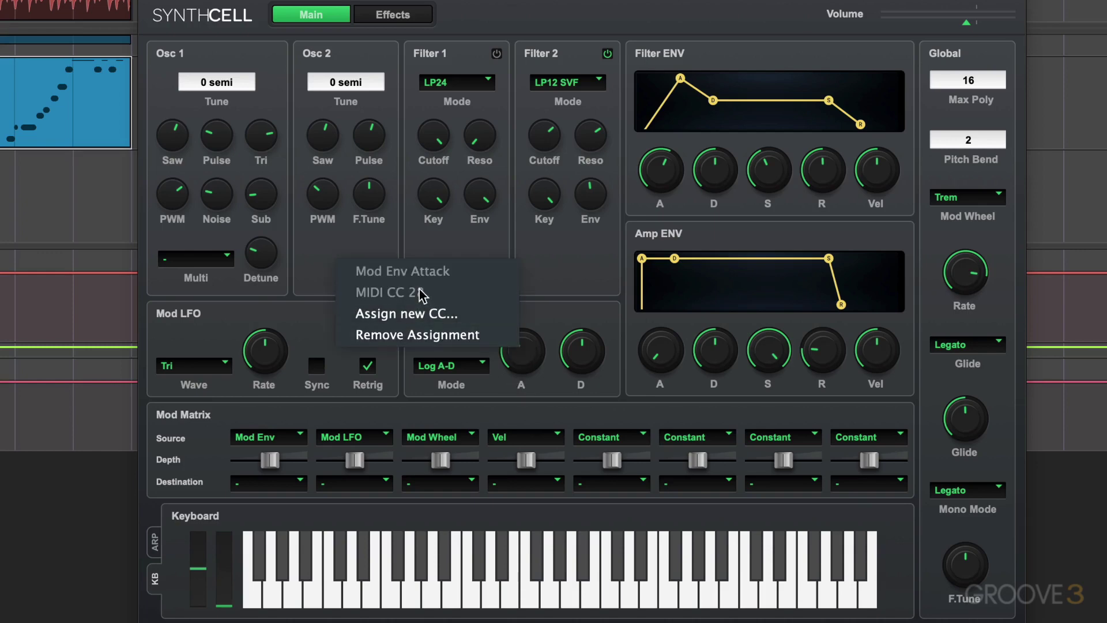
pyautogui.click(437, 336)
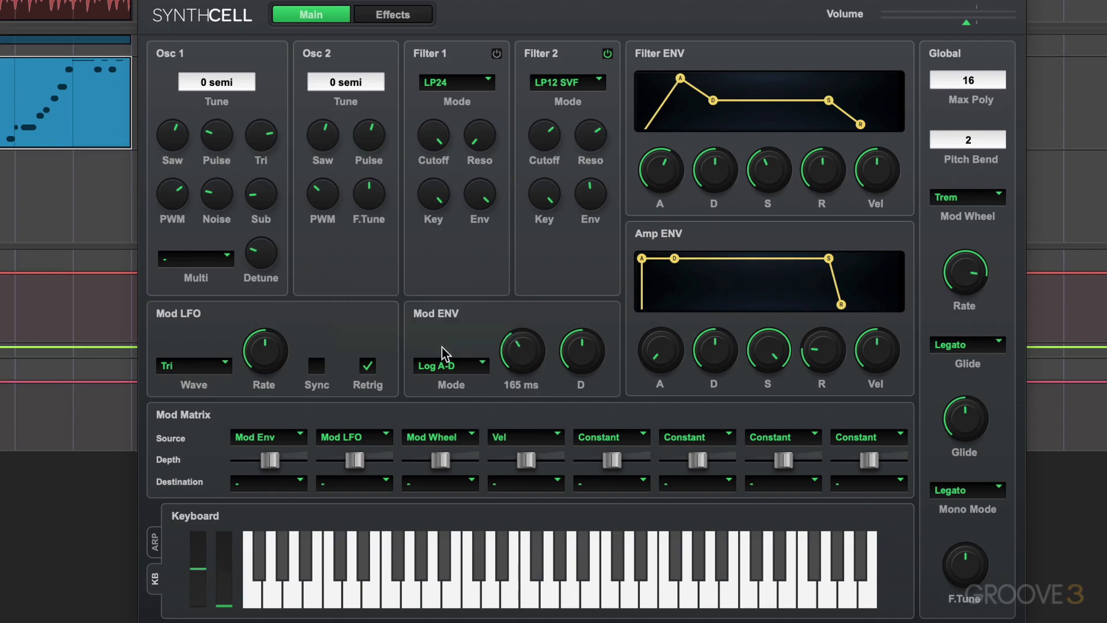